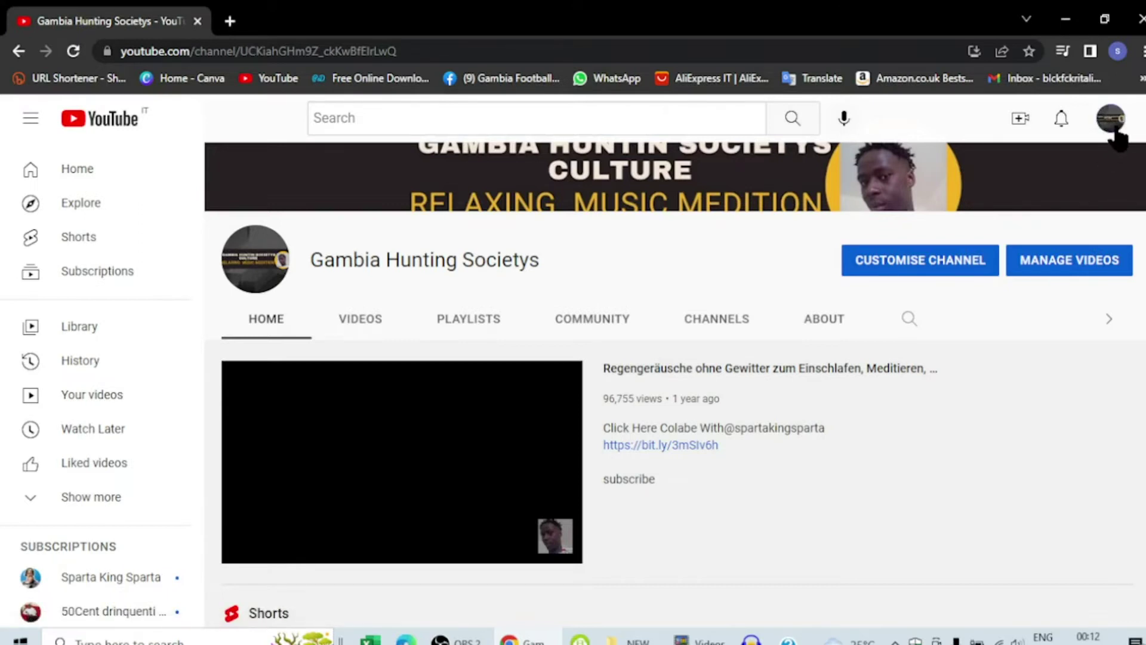
Go to YouTube Studio's Monetisation page to check the 1,002 subscribers and 75,940 watch-hours criteria
{"action": "left_click", "coordinate": [1113, 132]}
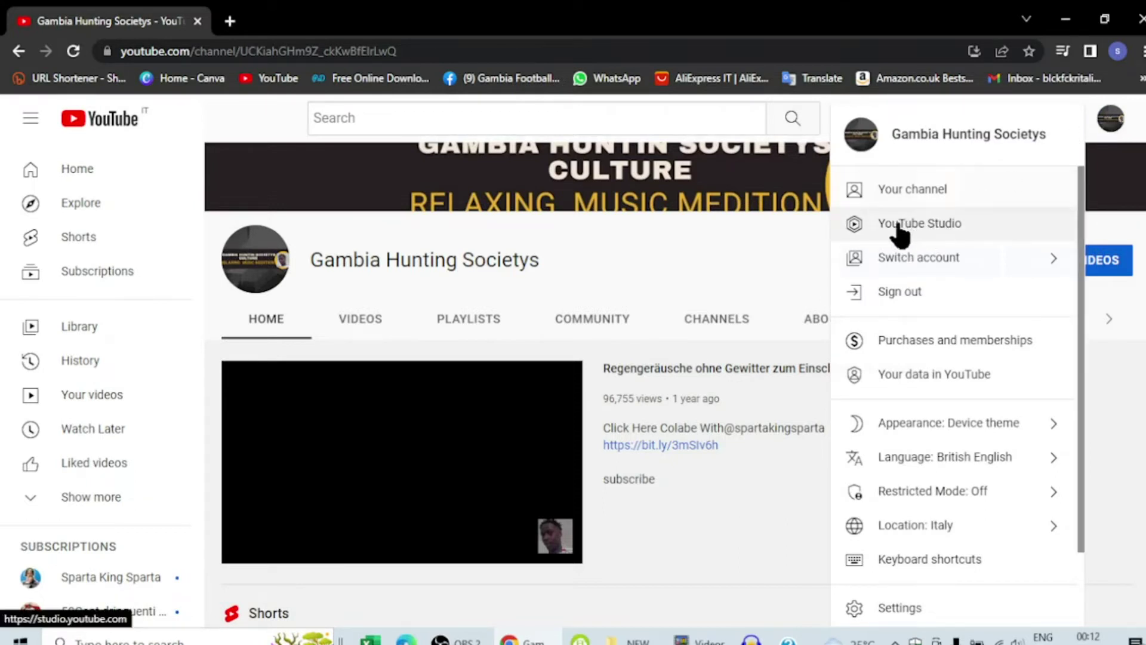
{"action": "left_click", "coordinate": [940, 233]}
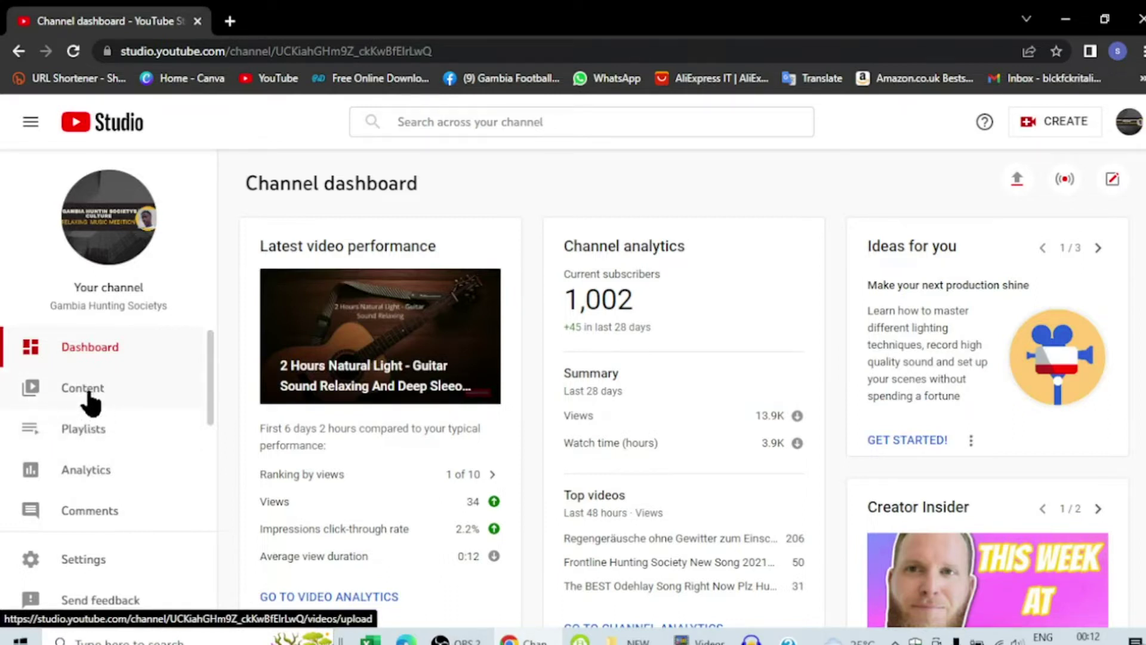
{"action": "left_click", "coordinate": [92, 392]}
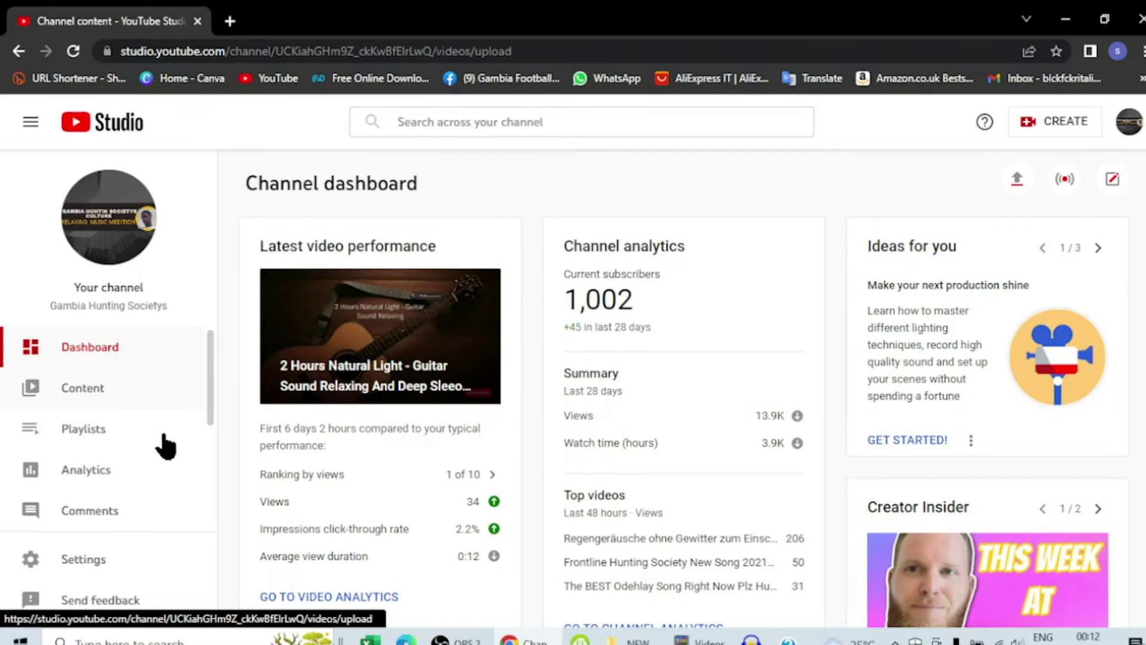
{"action": "scroll", "coordinate": [98, 447], "scroll_direction": "down", "scroll_amount": 3}
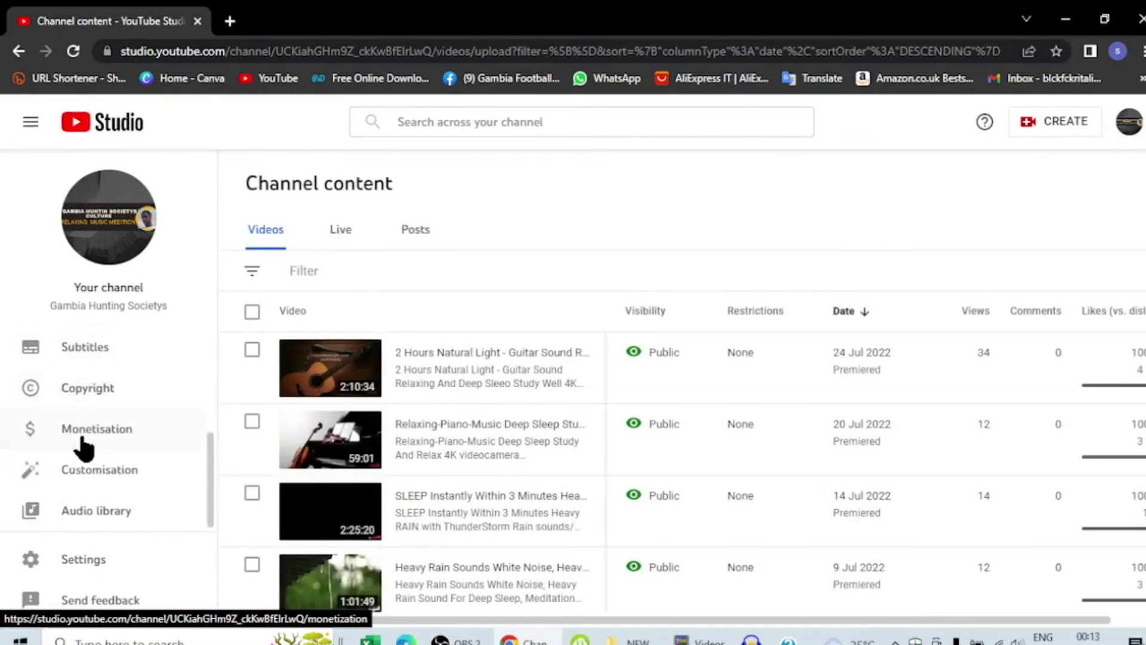
{"action": "left_click", "coordinate": [84, 439]}
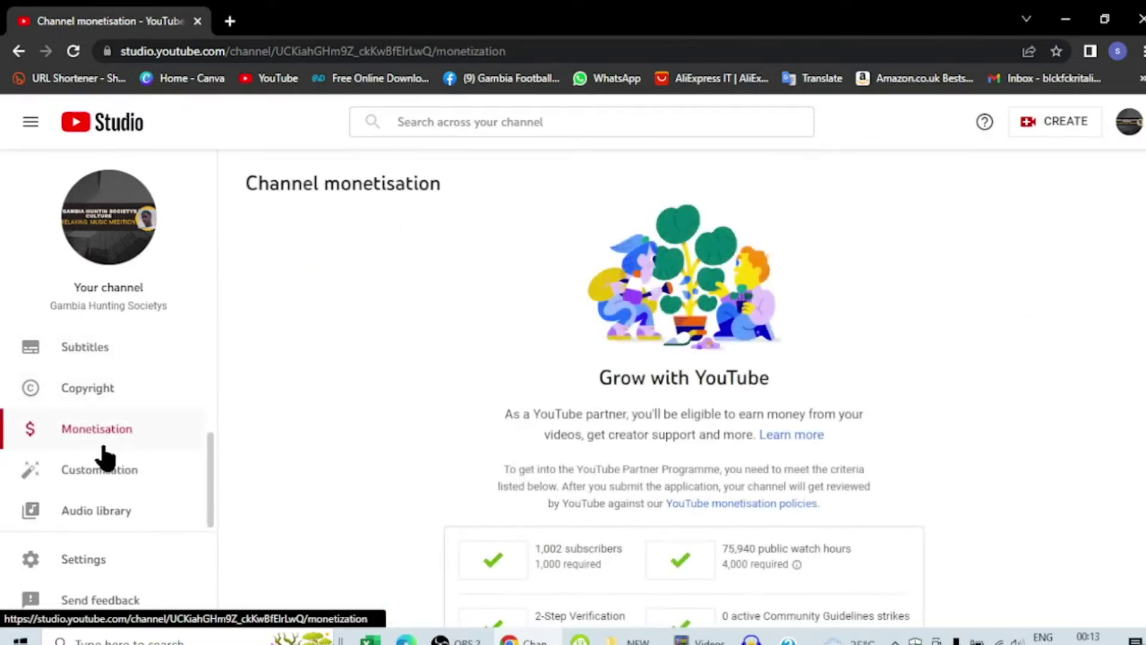
{"action": "scroll", "coordinate": [558, 483], "scroll_direction": "down", "scroll_amount": 2}
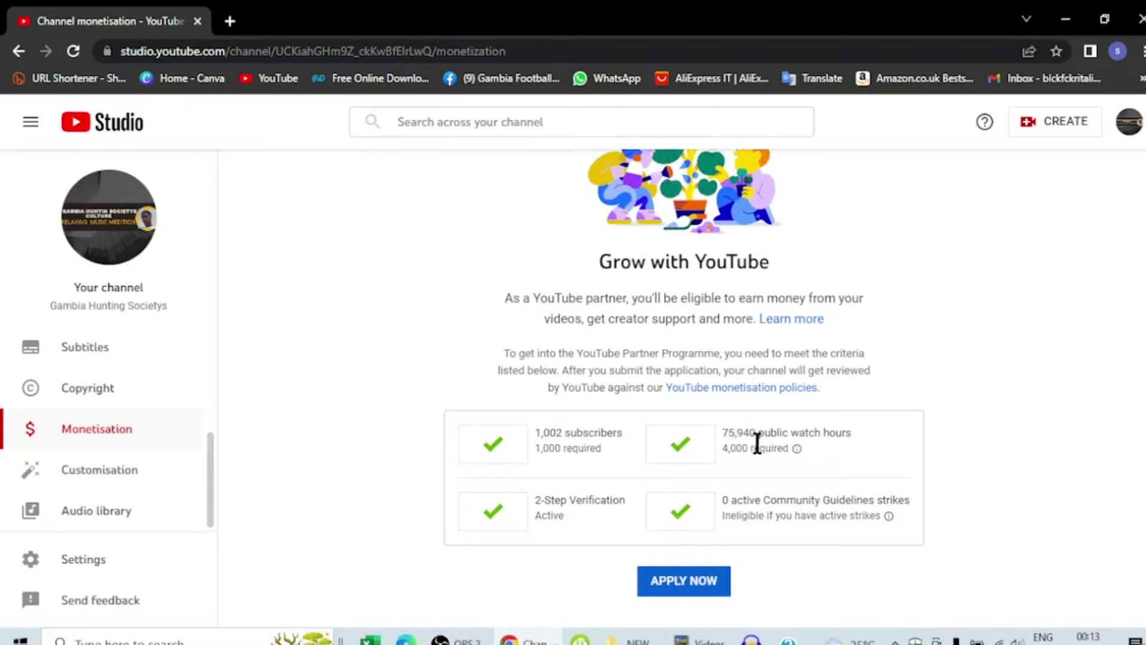
{"action": "left_click_drag", "start_coordinate": [720, 441], "coordinate": [872, 446]}
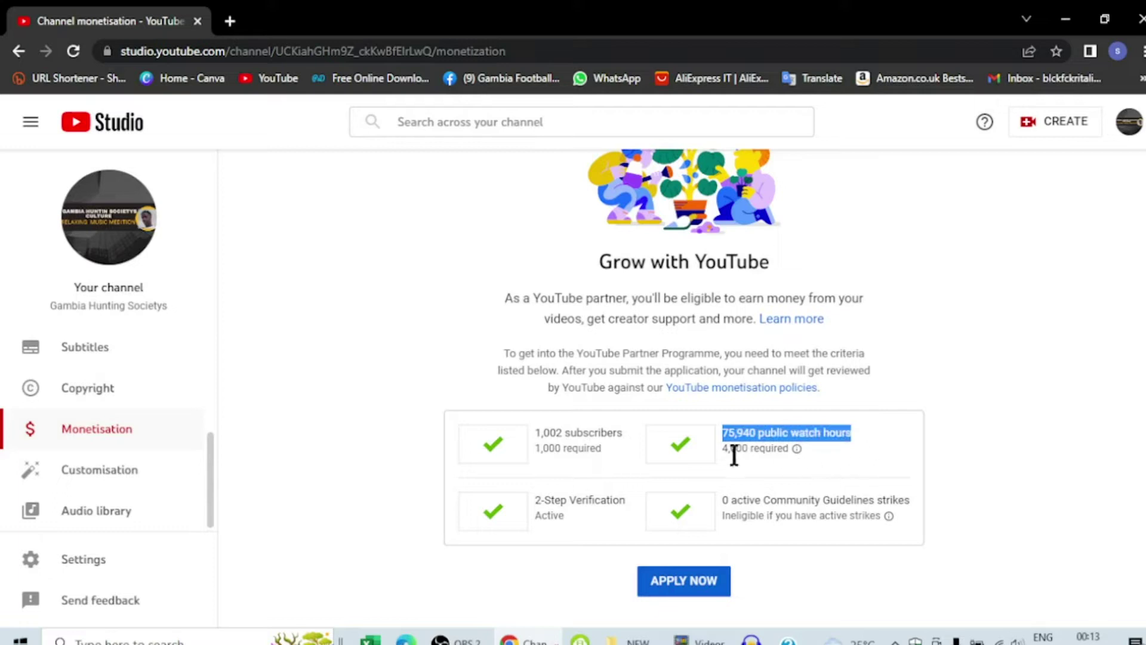
{"action": "left_click_drag", "start_coordinate": [536, 443], "coordinate": [624, 450]}
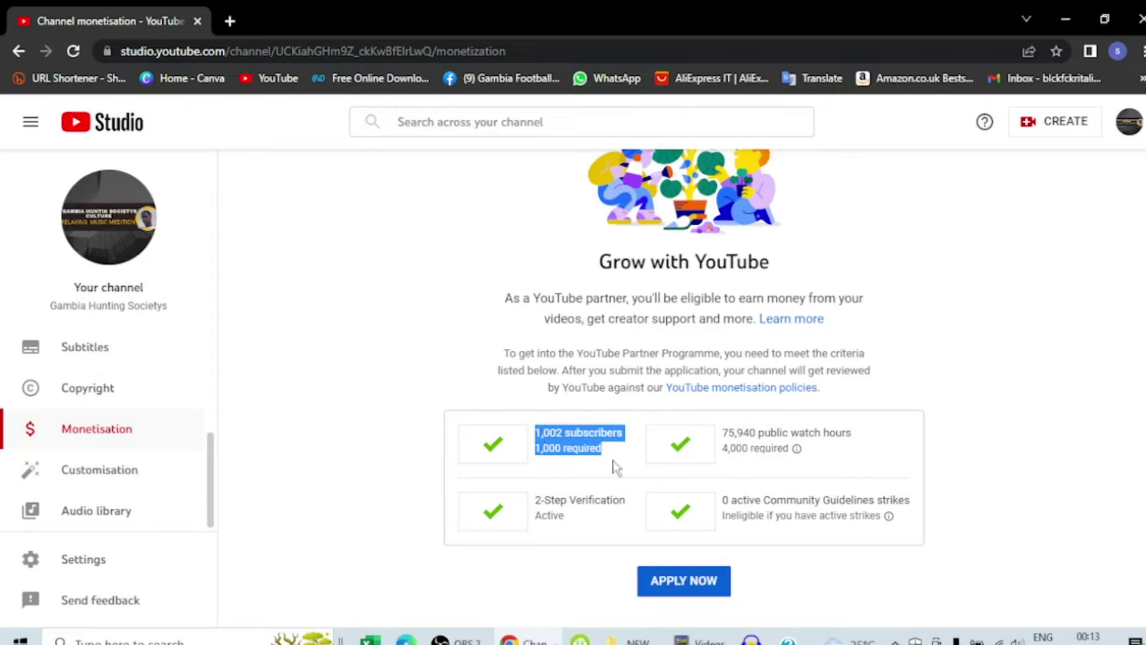
{"action": "left_click", "coordinate": [736, 246]}
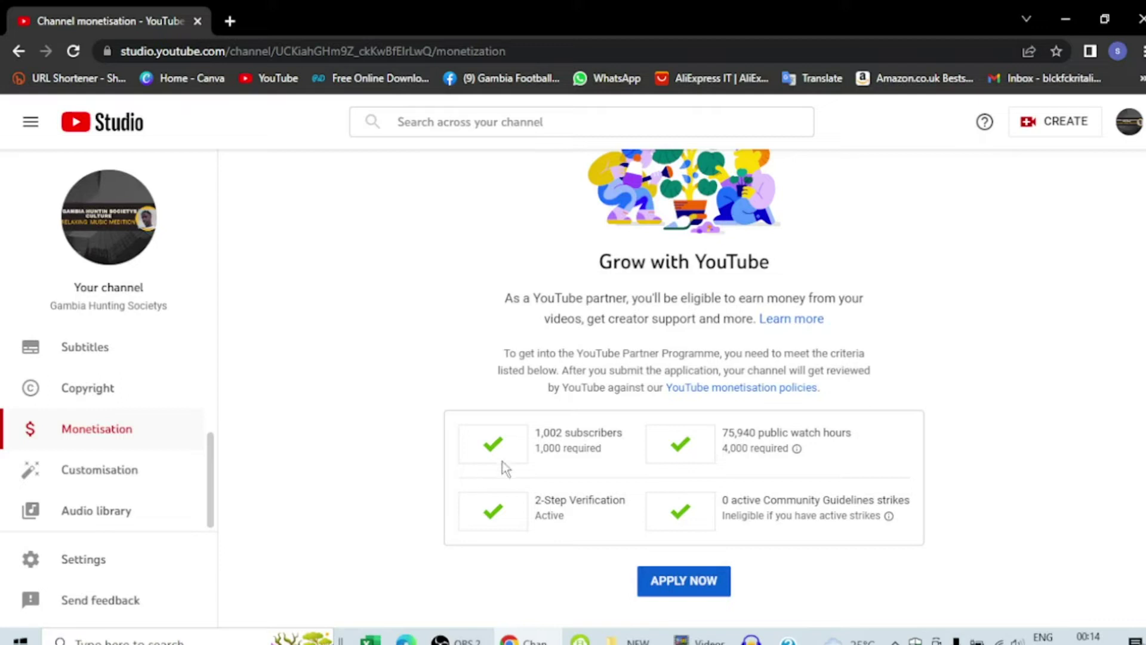
Check the channel's Copyright page, then return to the Content video list
{"action": "scroll", "coordinate": [544, 464], "scroll_direction": "up", "scroll_amount": 2}
{"action": "scroll", "coordinate": [98, 418], "scroll_direction": "up", "scroll_amount": 3}
{"action": "scroll", "coordinate": [97, 418], "scroll_direction": "down", "scroll_amount": 3}
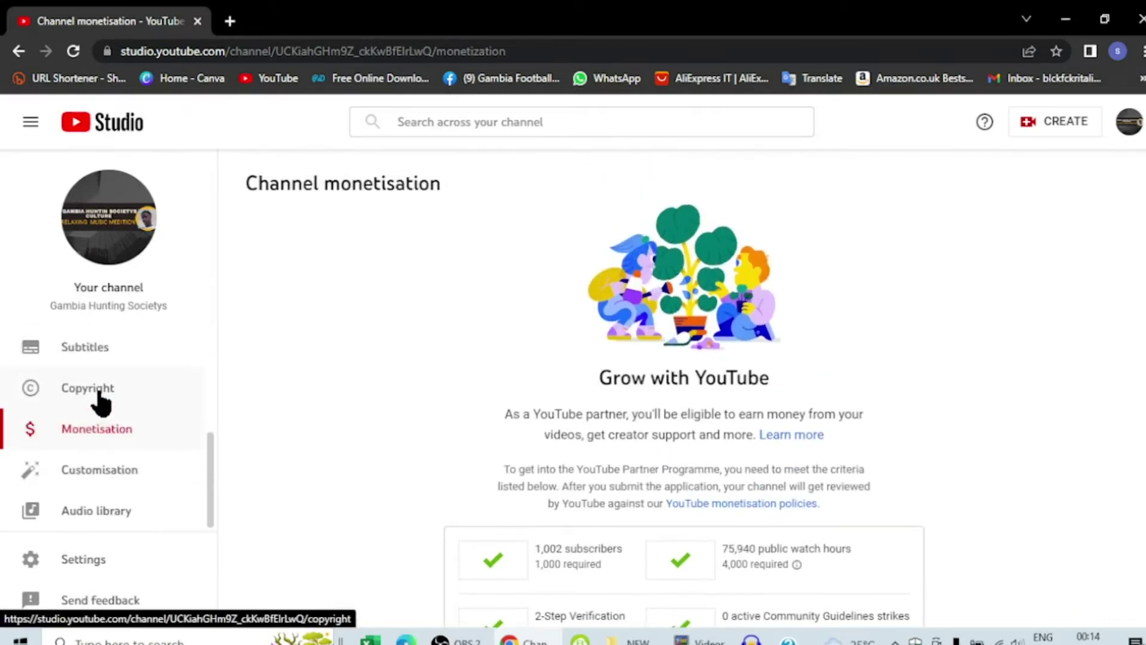
{"action": "left_click", "coordinate": [87, 391]}
{"action": "scroll", "coordinate": [65, 436], "scroll_direction": "up", "scroll_amount": 2}
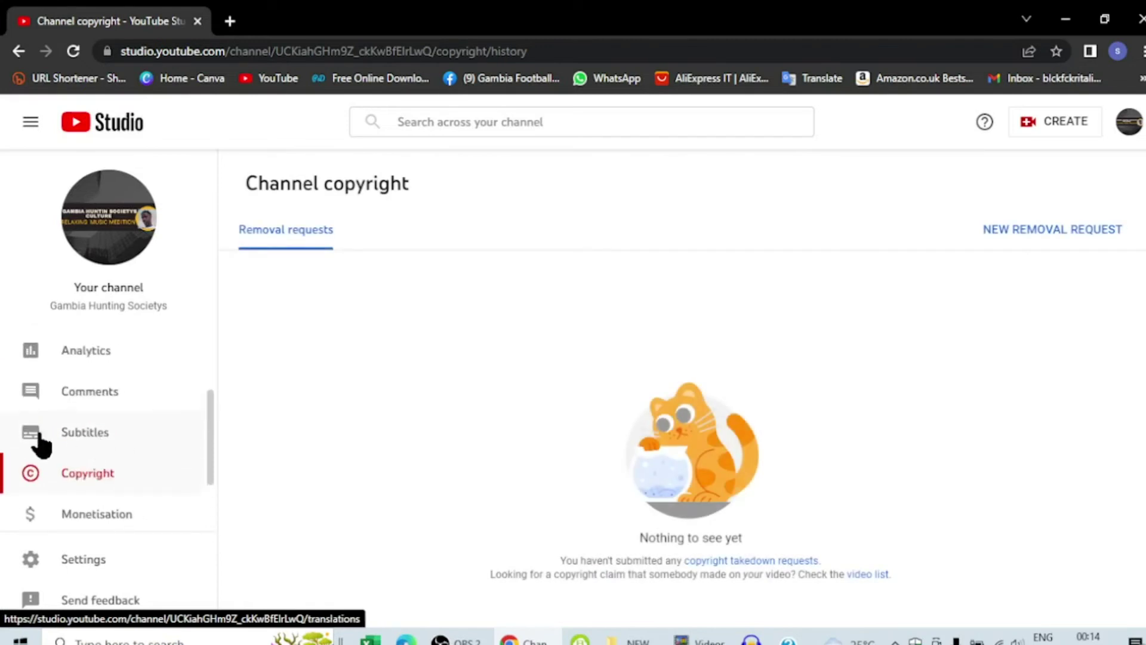
{"action": "scroll", "coordinate": [149, 507], "scroll_direction": "up", "scroll_amount": 2}
{"action": "left_click", "coordinate": [96, 373]}
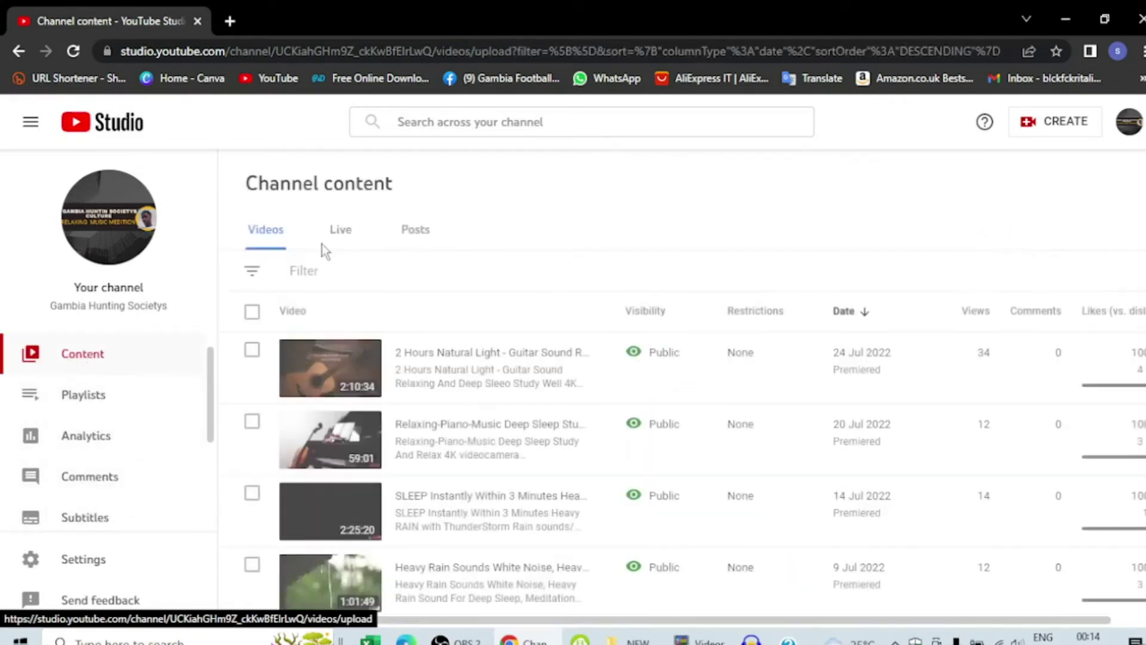
Filter the videos by Copyright claims, find none, and clear the filter
{"action": "left_click", "coordinate": [328, 272]}
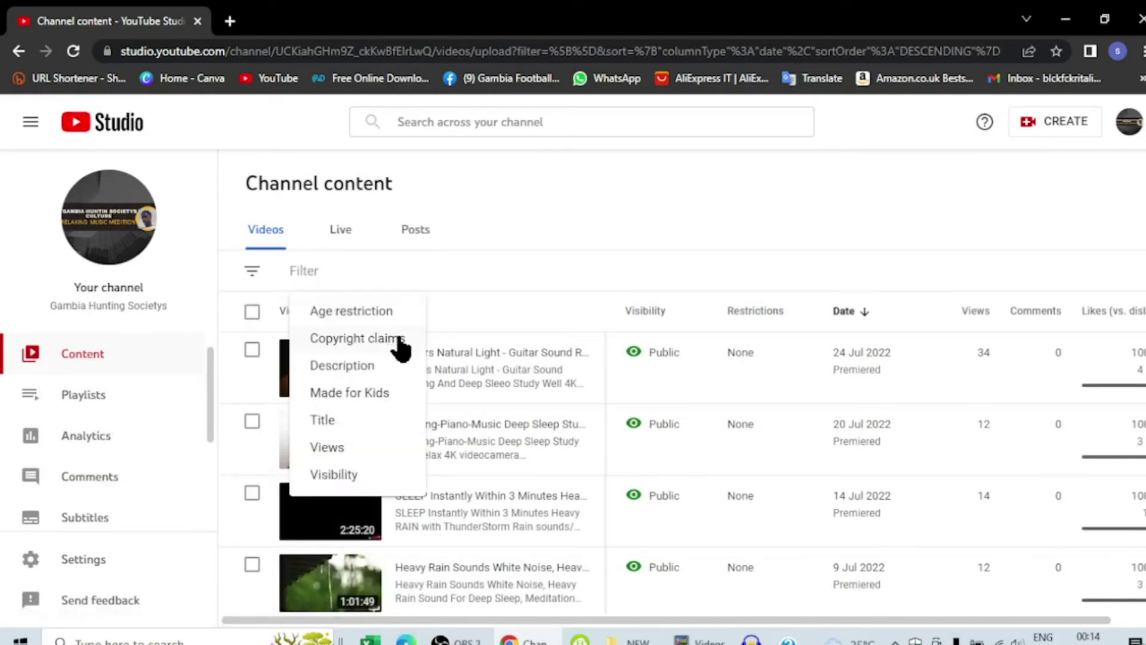
{"action": "left_click", "coordinate": [376, 342]}
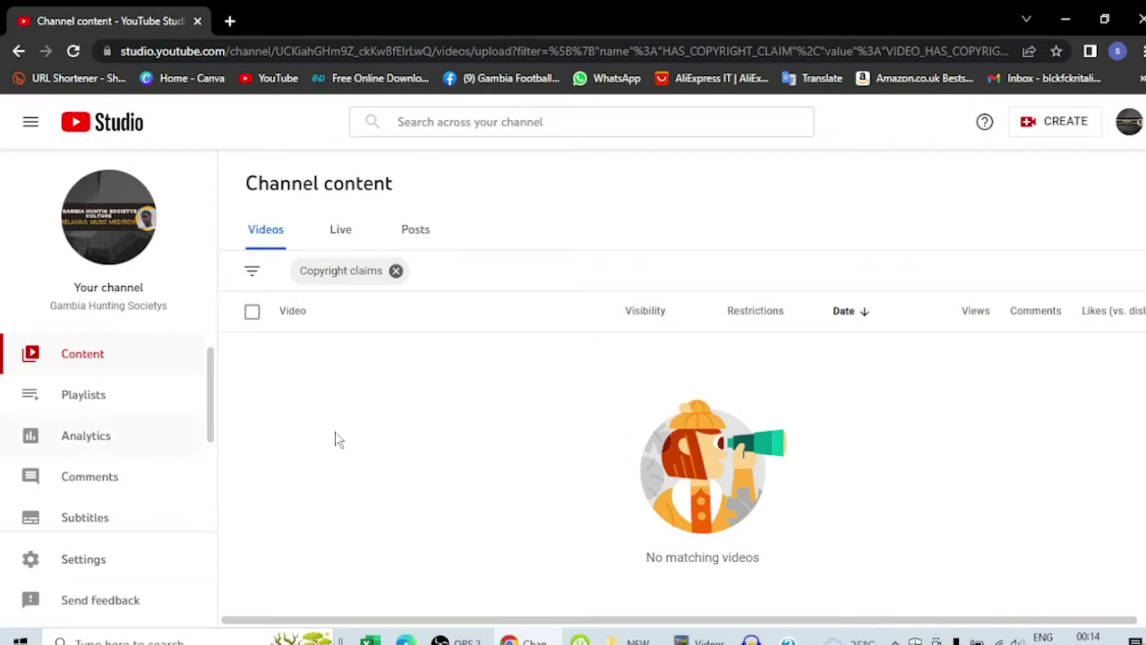
{"action": "left_click", "coordinate": [396, 271]}
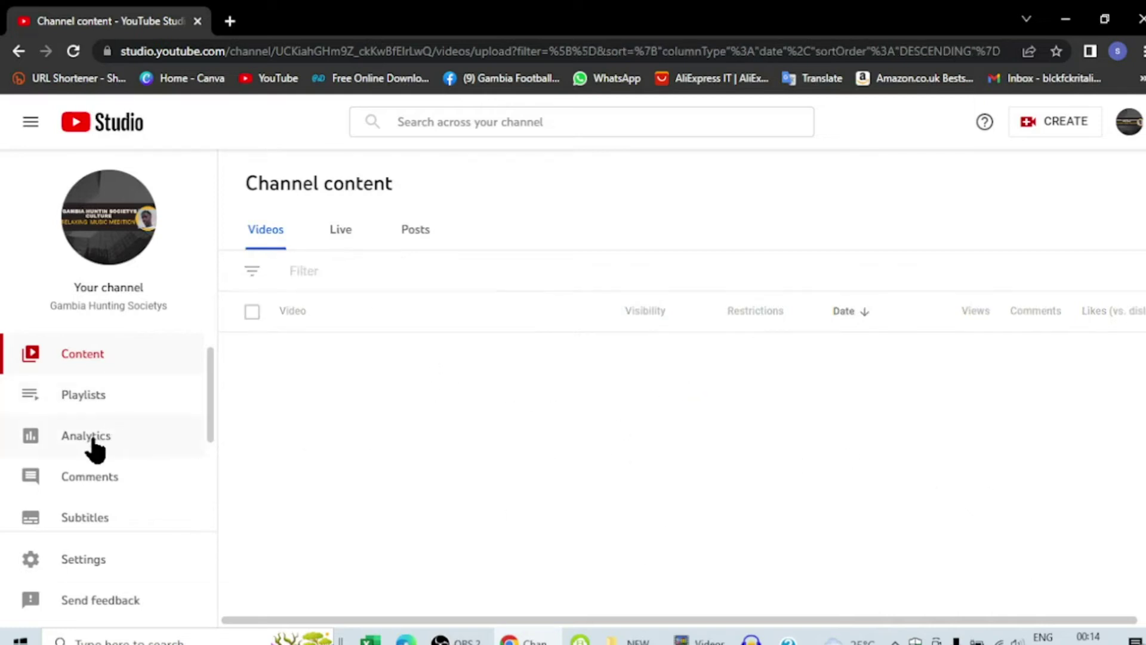
{"action": "scroll", "coordinate": [107, 488], "scroll_direction": "down", "scroll_amount": 3}
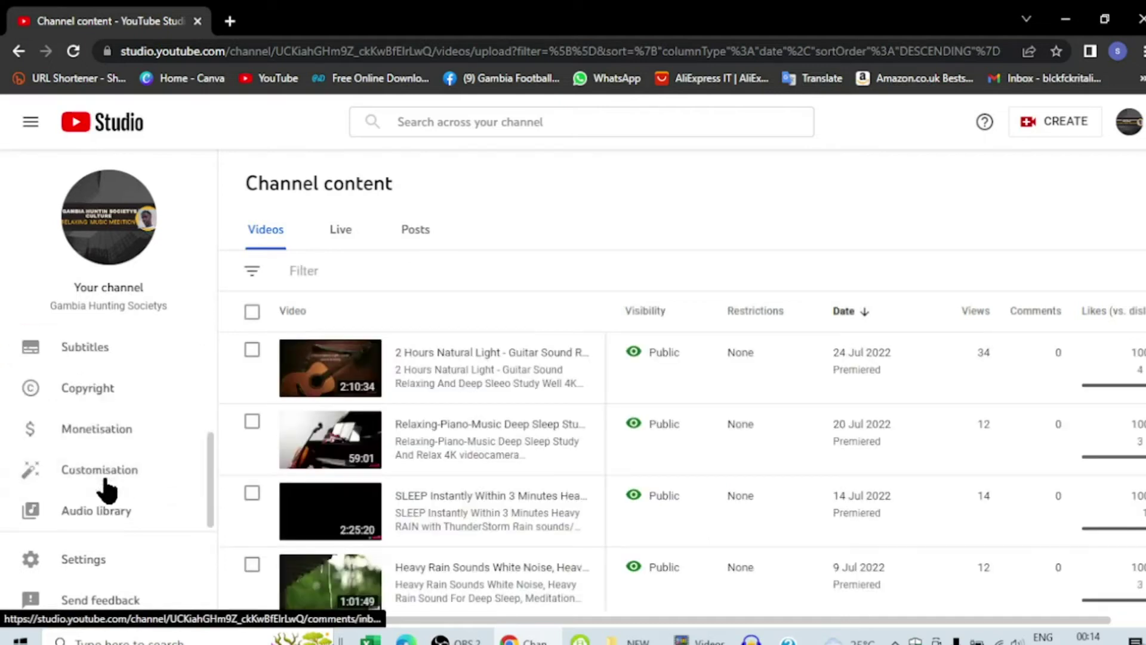
Apply for the YouTube Partner Programme from the Monetisation page's eligibility section
{"action": "left_click", "coordinate": [96, 438]}
{"action": "scroll", "coordinate": [751, 475], "scroll_direction": "down", "scroll_amount": 2}
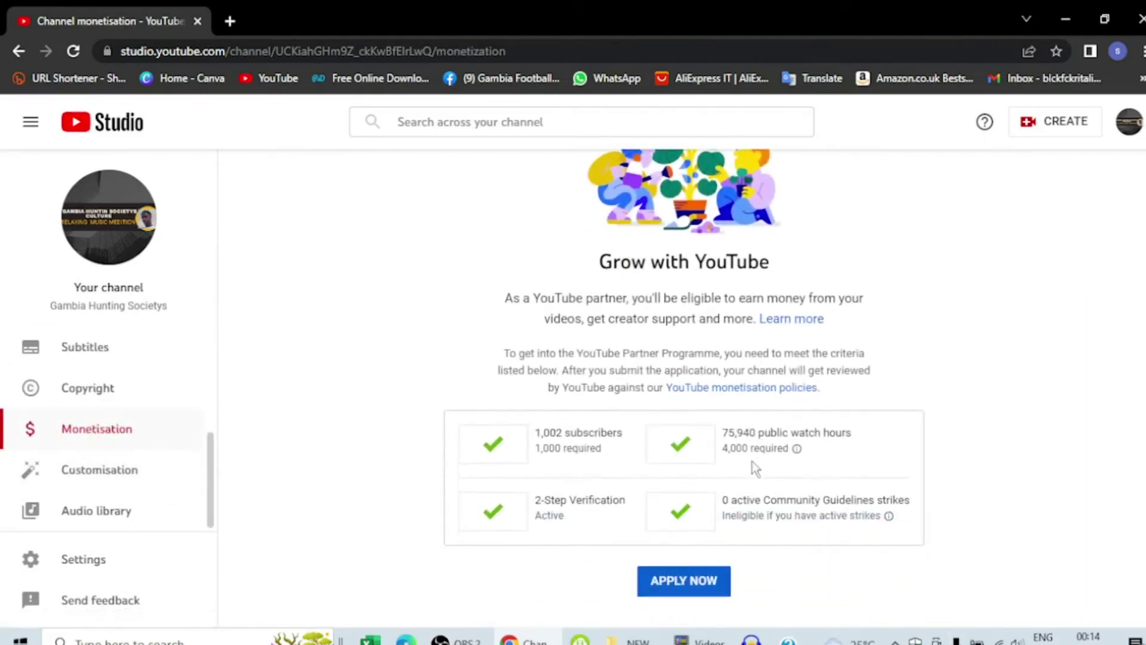
{"action": "mouse_move", "coordinate": [1090, 638]}
{"action": "left_click", "coordinate": [703, 588]}
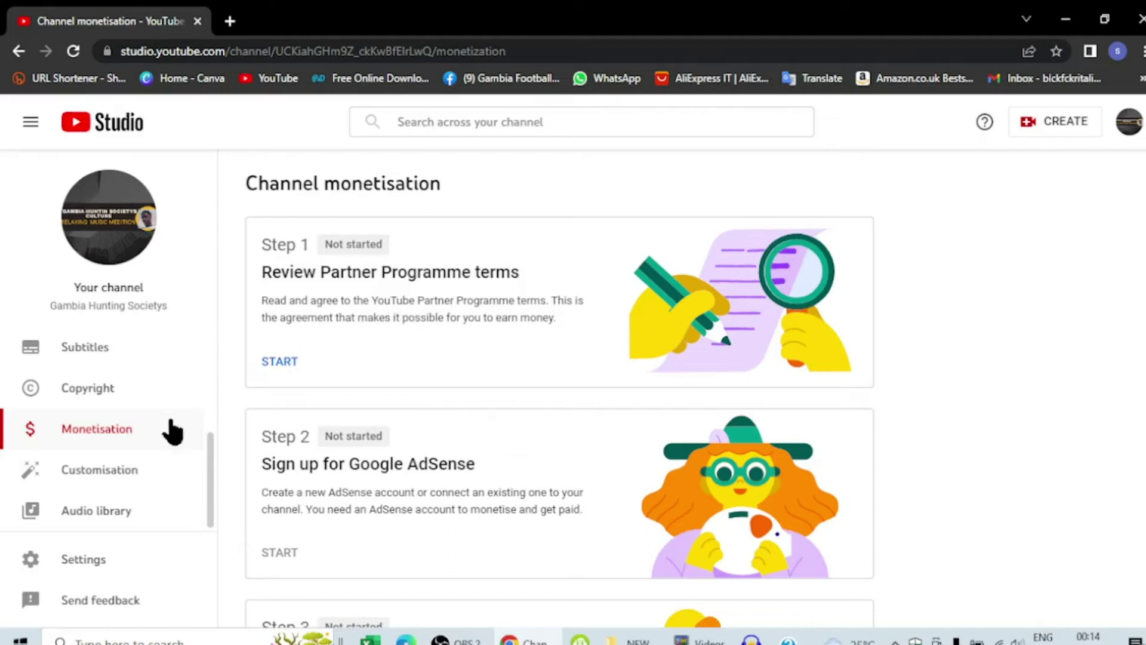
Review the Step 1 Partner Programme terms to the end, tick acceptance, and accept them
{"action": "left_click", "coordinate": [265, 364]}
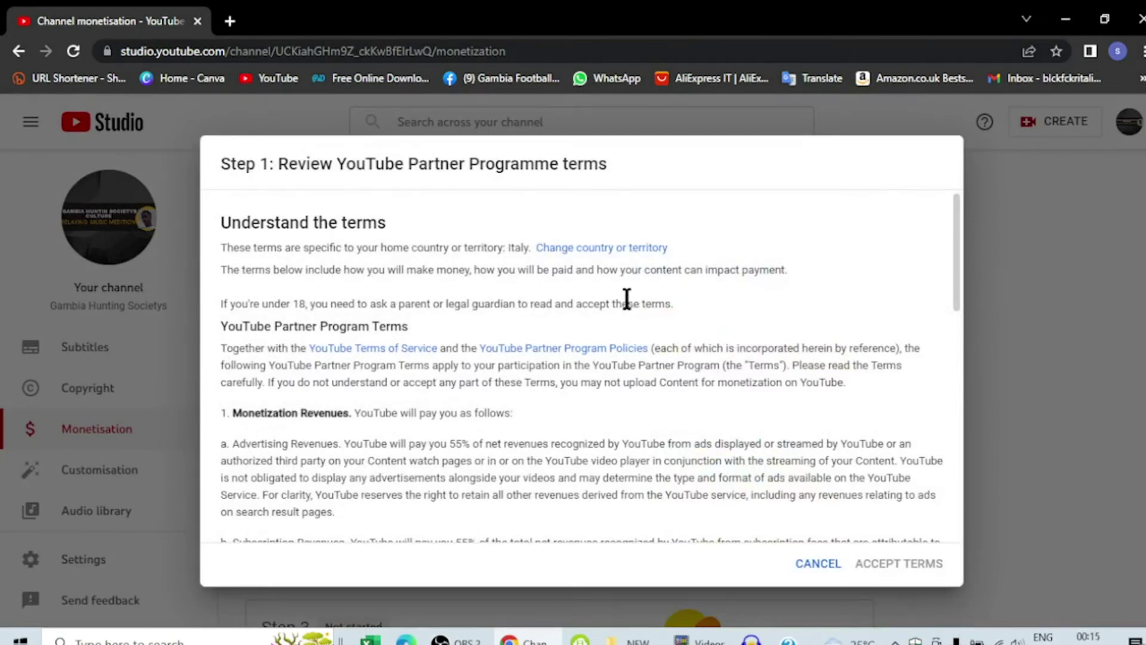
{"action": "scroll", "coordinate": [392, 343], "scroll_direction": "down", "scroll_amount": 1}
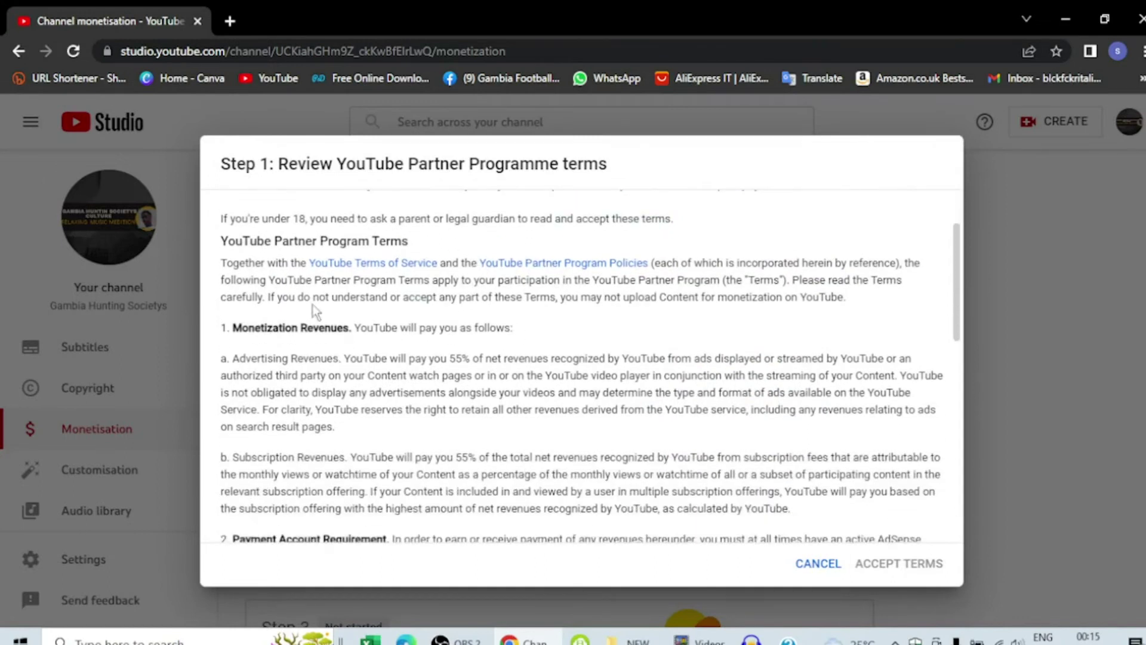
{"action": "scroll", "coordinate": [585, 310], "scroll_direction": "down", "scroll_amount": 10}
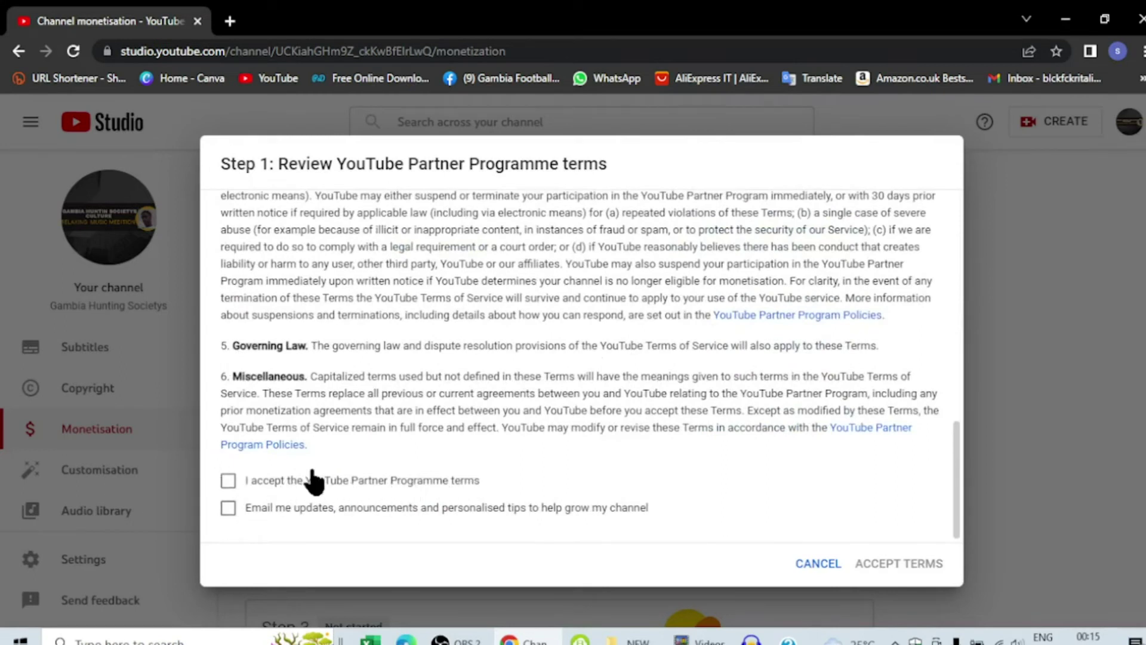
{"action": "left_click", "coordinate": [229, 481]}
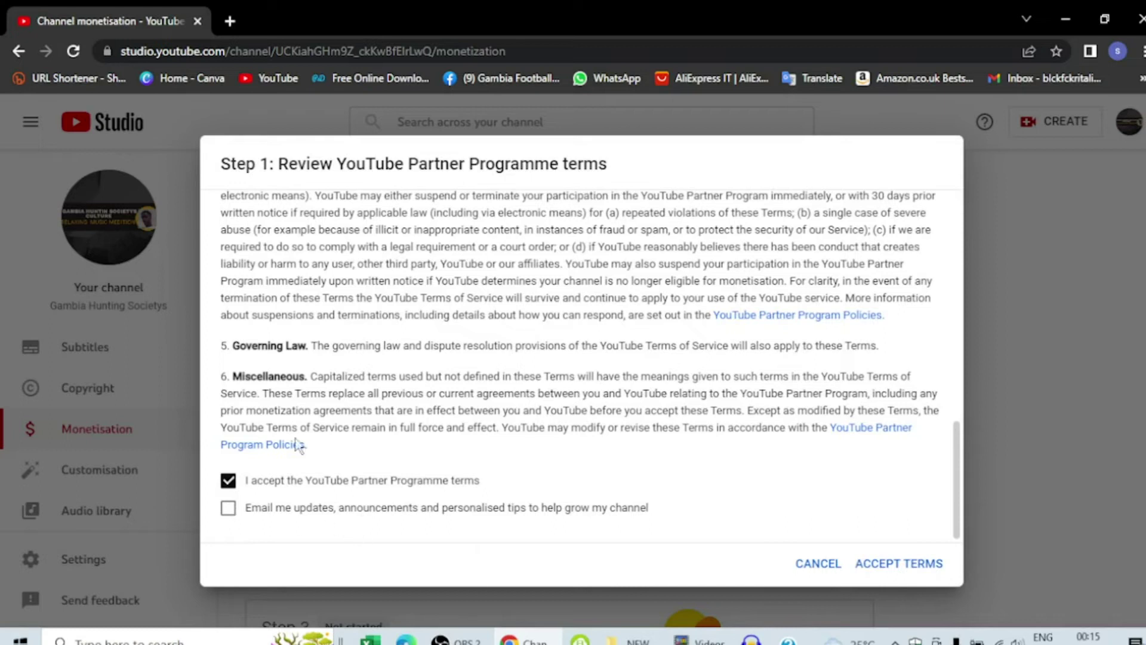
{"action": "left_click", "coordinate": [889, 575]}
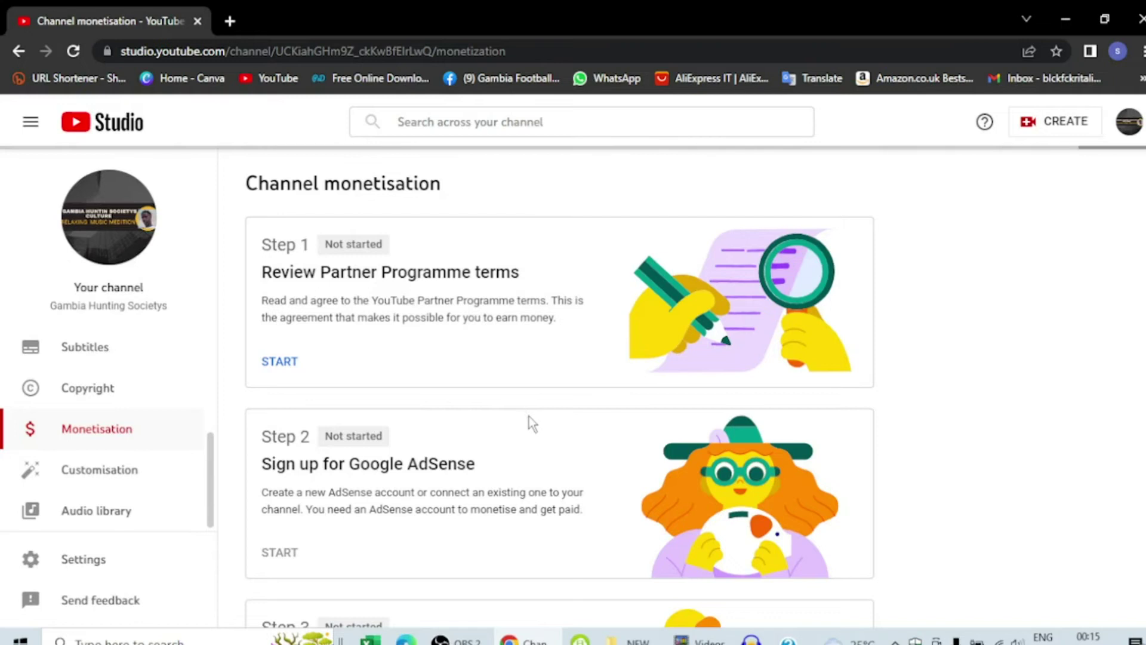
Start Step 2 AdSense sign-up, answering 'Yes, I have an existing account'
{"action": "scroll", "coordinate": [475, 439], "scroll_direction": "down", "scroll_amount": 3}
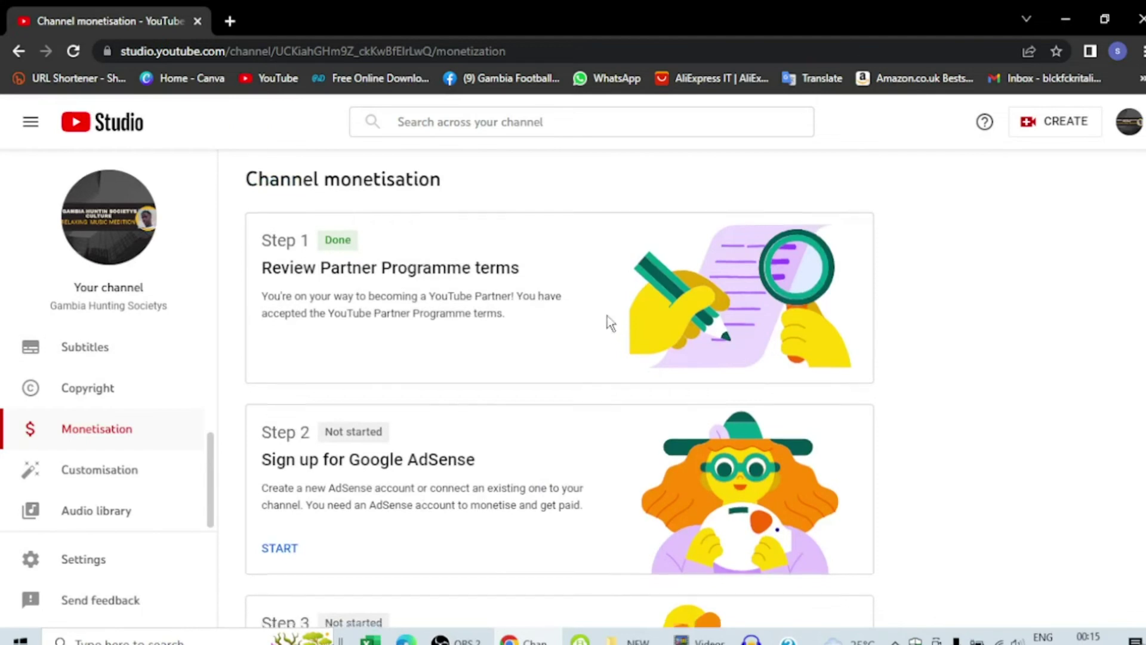
{"action": "scroll", "coordinate": [599, 322], "scroll_direction": "down", "scroll_amount": 3}
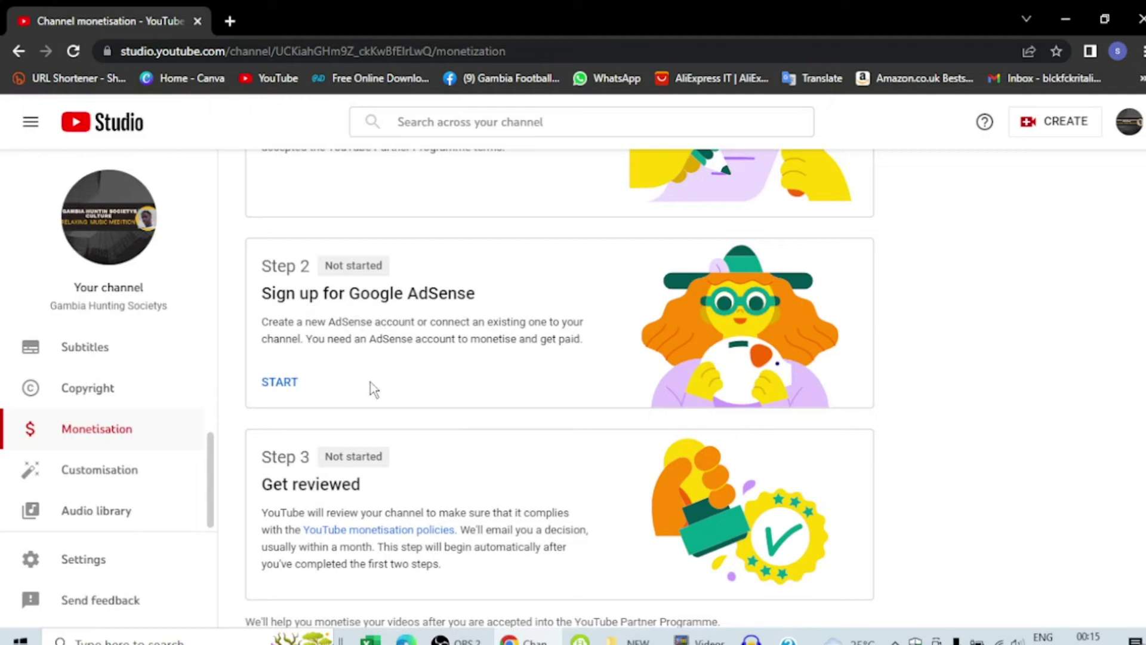
{"action": "left_click", "coordinate": [279, 385]}
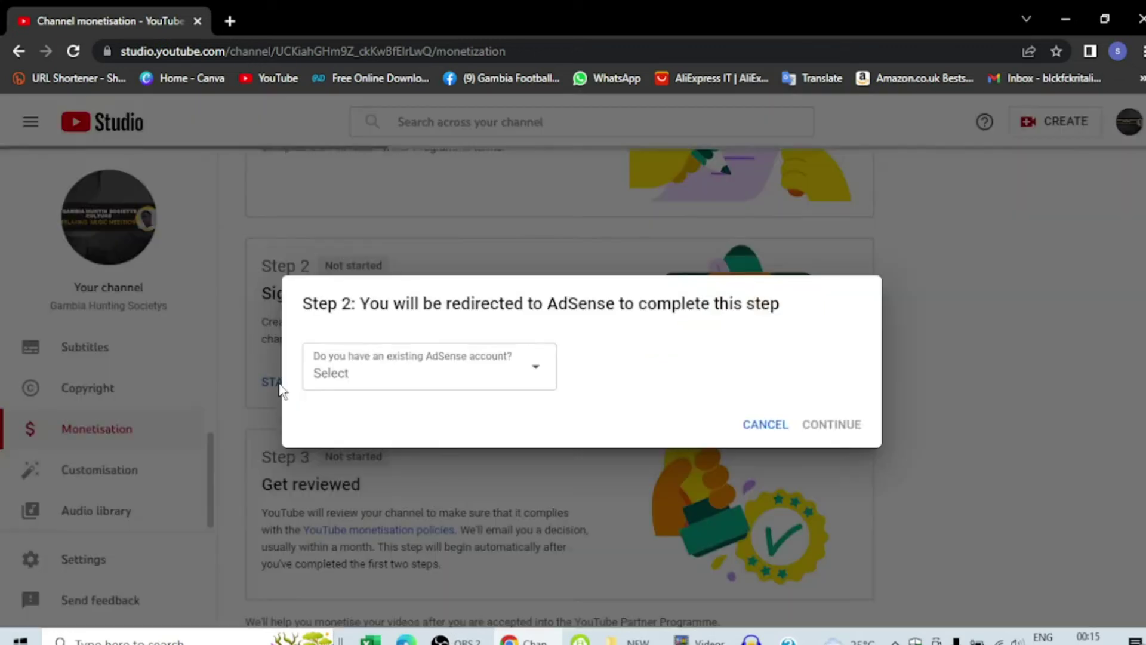
{"action": "left_click", "coordinate": [343, 389]}
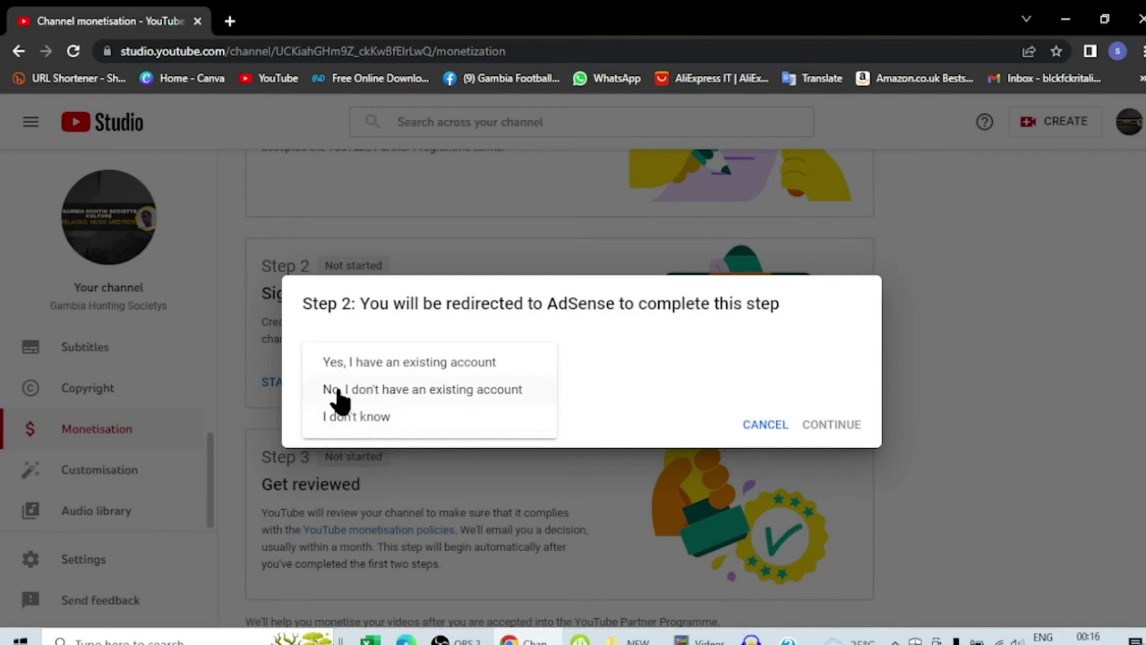
{"action": "left_click", "coordinate": [373, 365]}
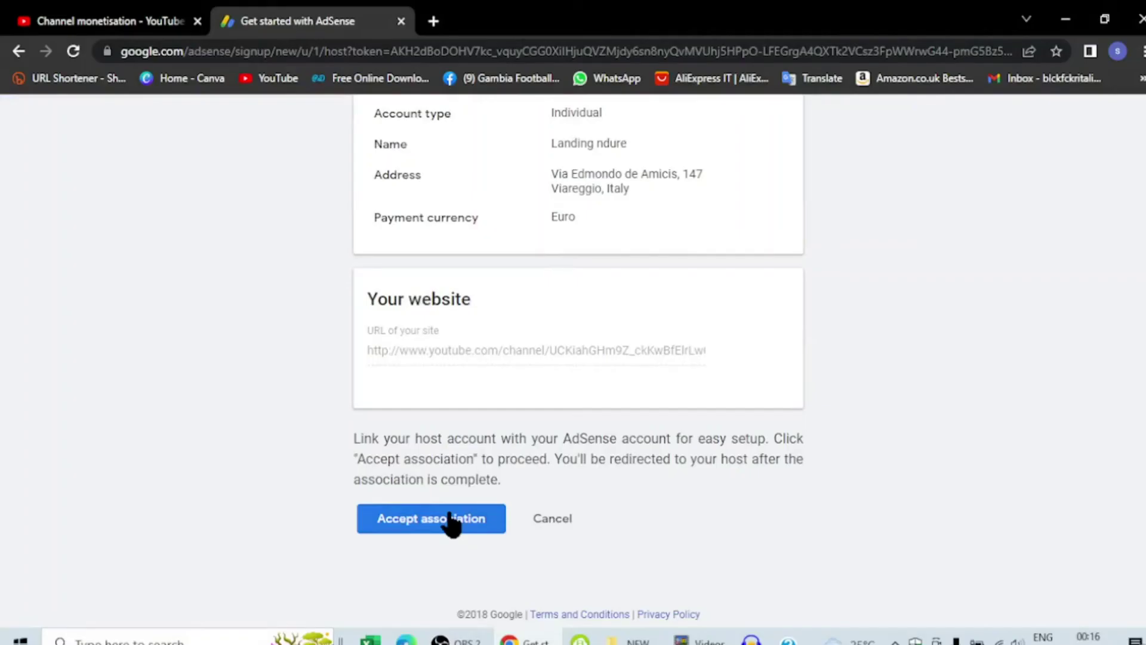
Accept the AdSense association with the channel and redirect back to YouTube
{"action": "left_click", "coordinate": [452, 524]}
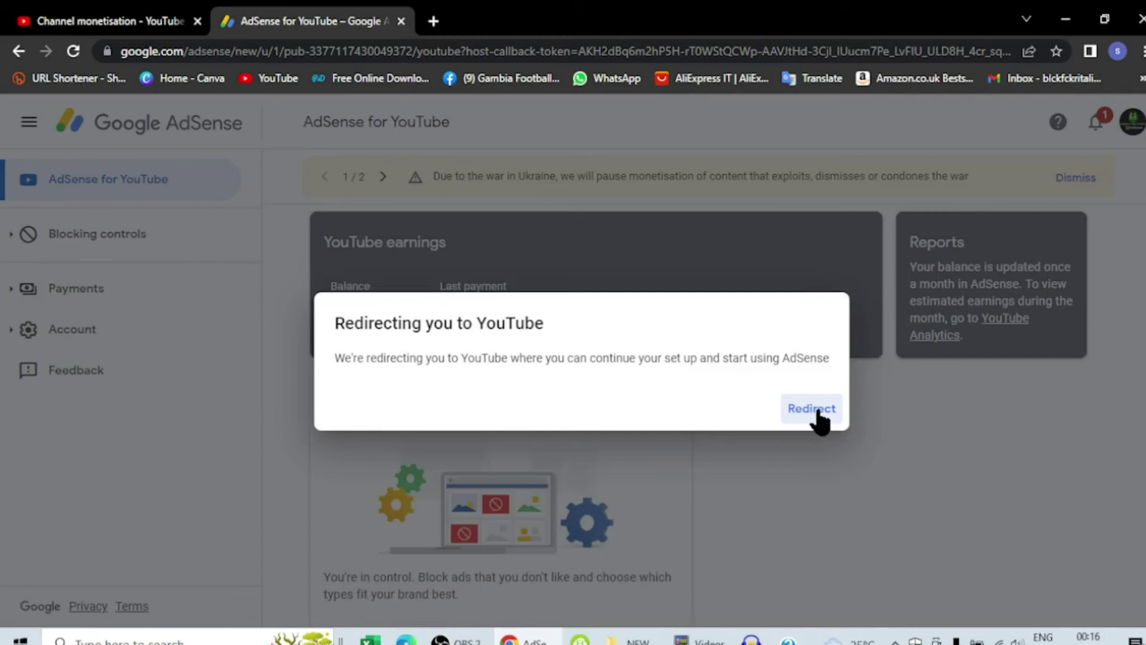
{"action": "left_click", "coordinate": [818, 411]}
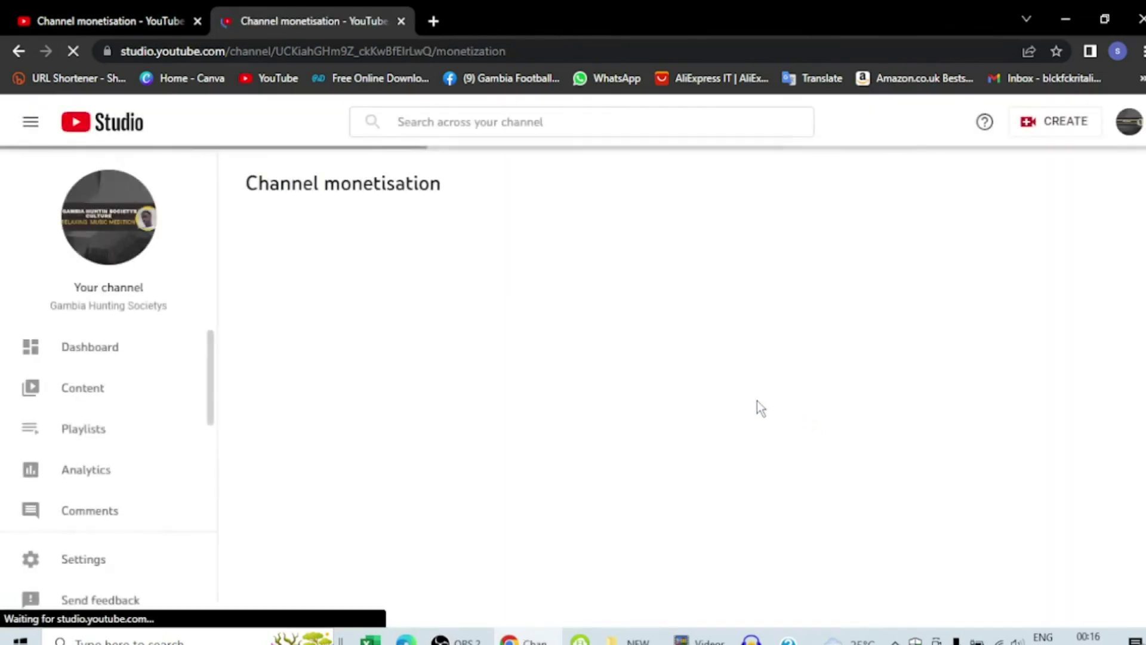
Scroll the Monetisation page to confirm Steps 1–2 Done and Step 3 review In progress
{"action": "scroll", "coordinate": [543, 472], "scroll_direction": "down", "scroll_amount": 3}
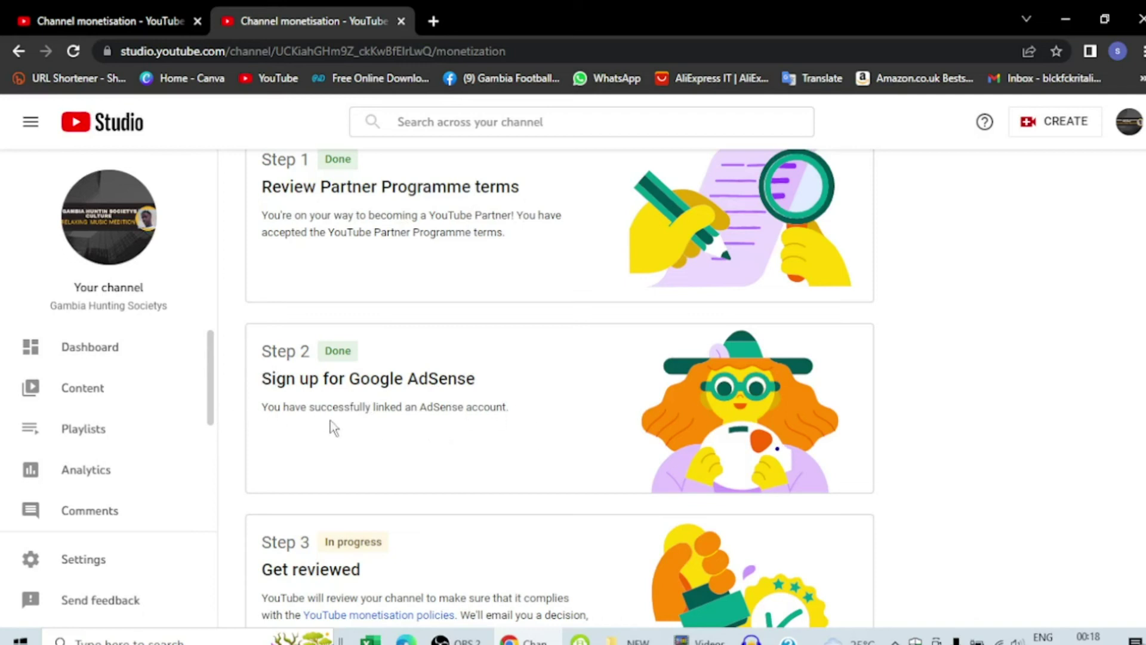
{"action": "scroll", "coordinate": [633, 413], "scroll_direction": "down", "scroll_amount": 2}
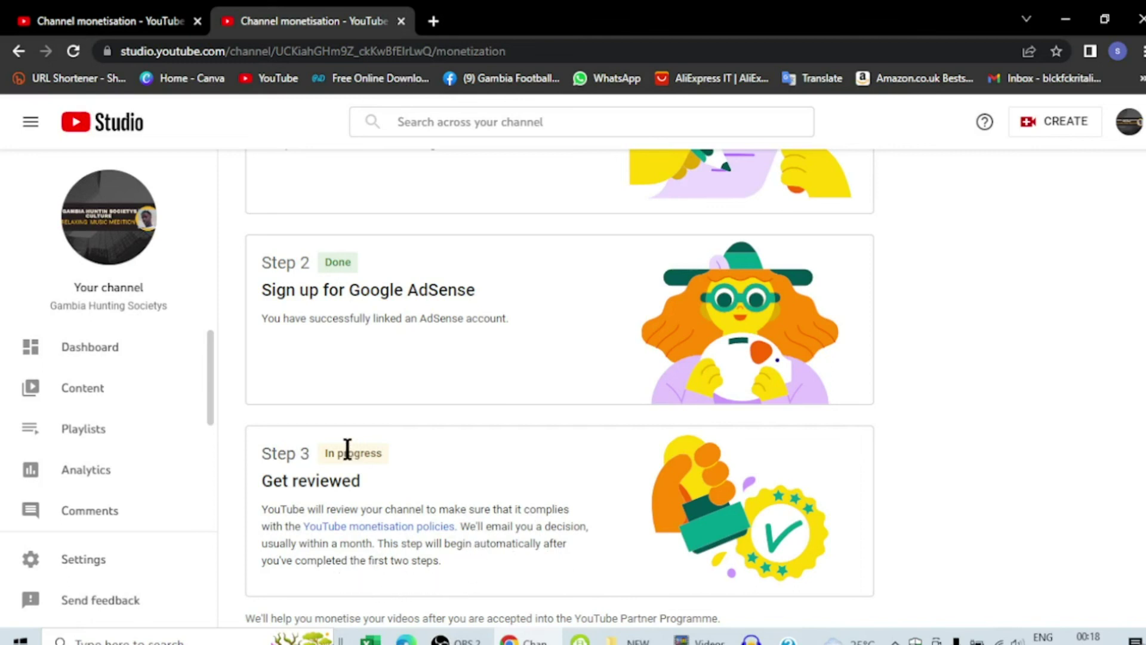
{"action": "scroll", "coordinate": [426, 472], "scroll_direction": "up", "scroll_amount": 3}
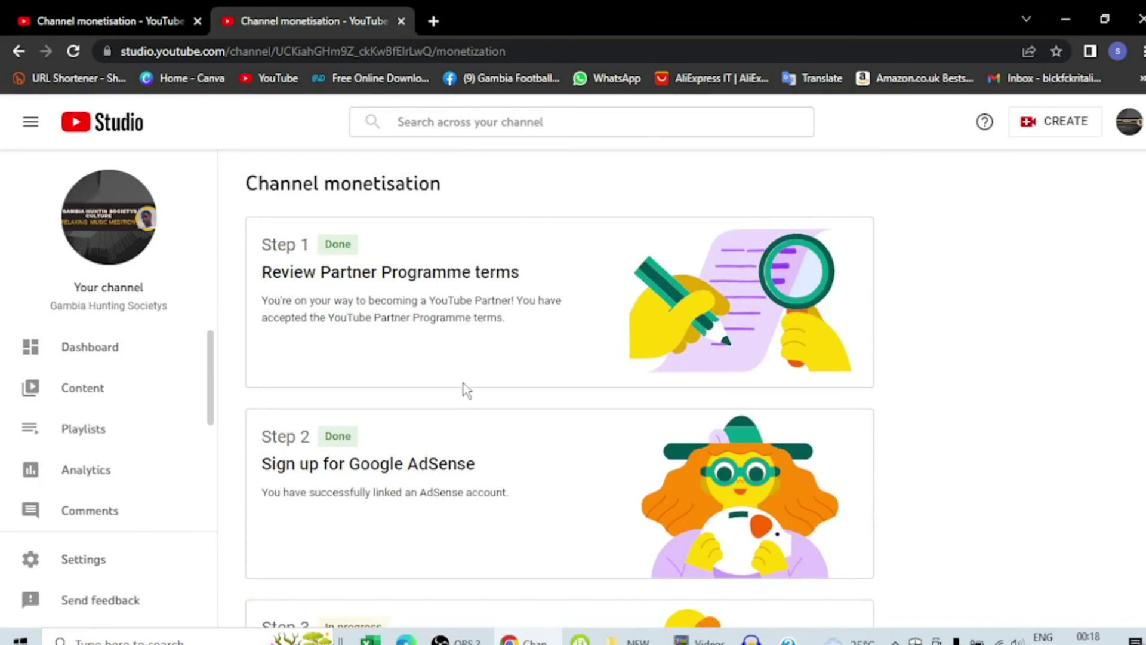
{"action": "scroll", "coordinate": [464, 403], "scroll_direction": "down", "scroll_amount": 3}
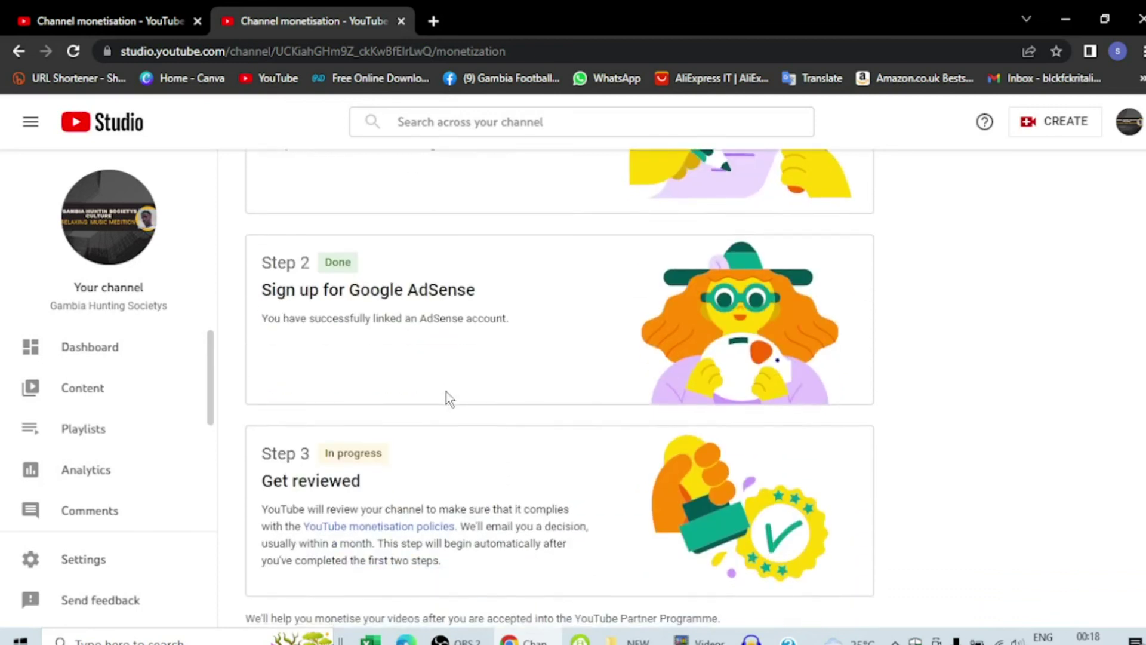